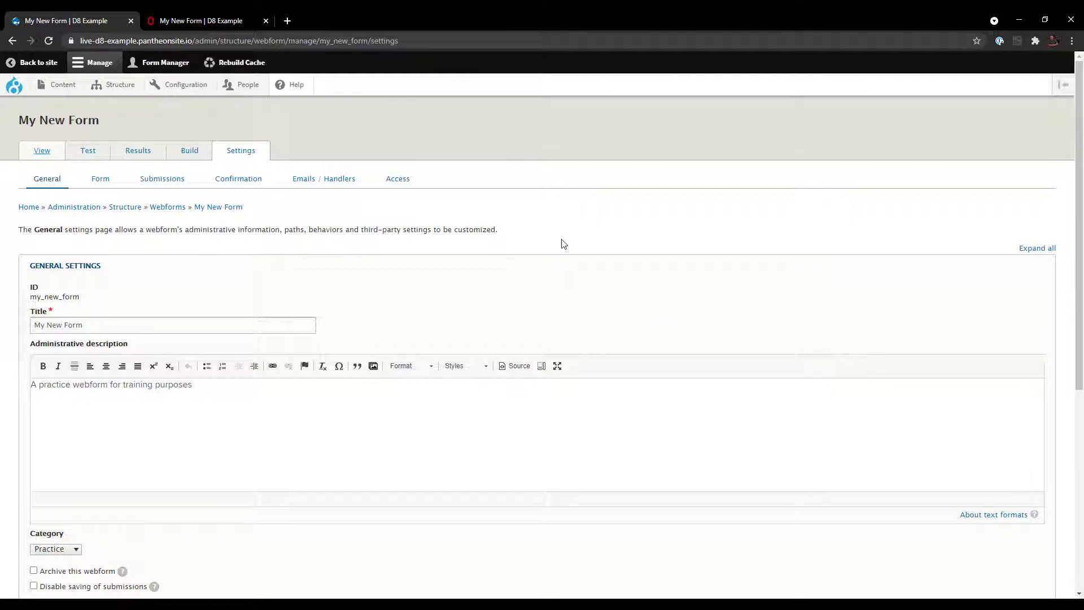
- Switch to the second tab to view the public My New Form page at /form/my-new-form
click(222, 20)
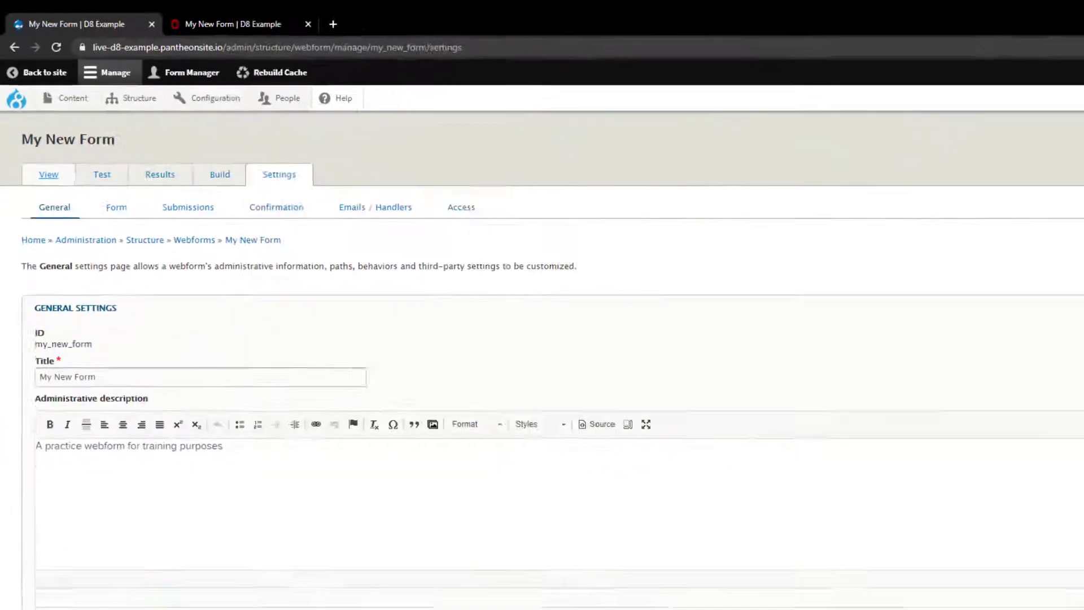
- Scroll down to URL path settings and put the cursor in the empty Webform URL alias field
drag(1082, 183, 1082, 437)
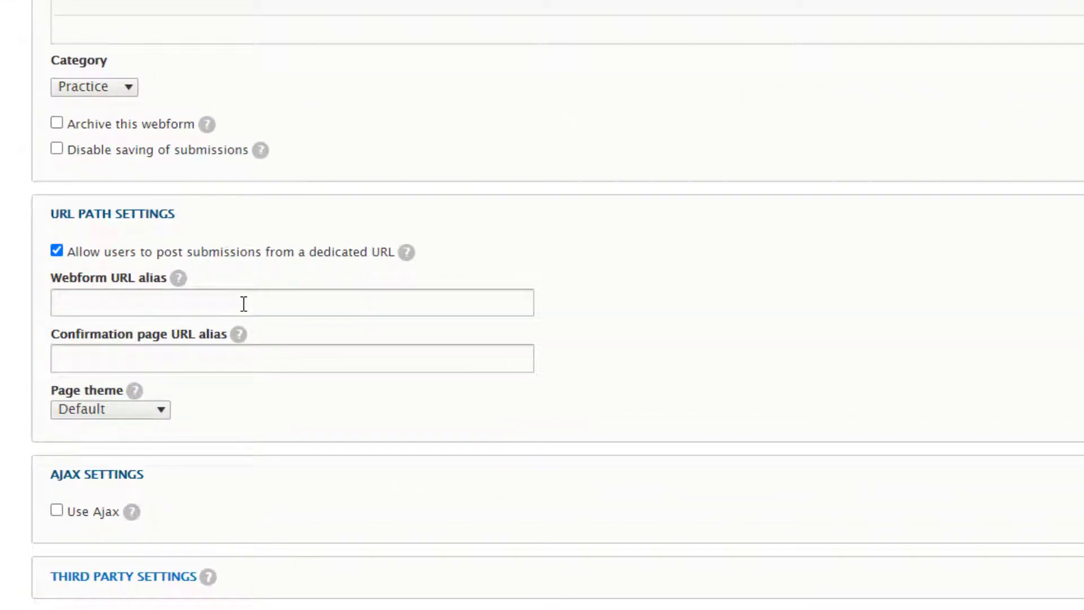
click(243, 304)
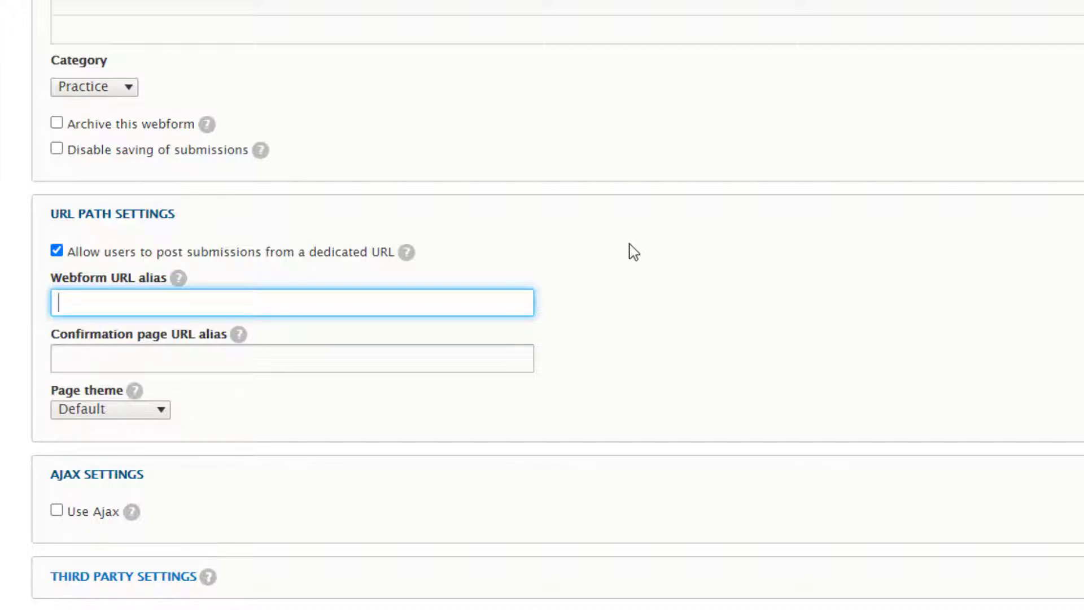
- Save /undergrad/apply as the URL alias and confirm the reloaded public form loads at that address
text(/undergrad/apply)
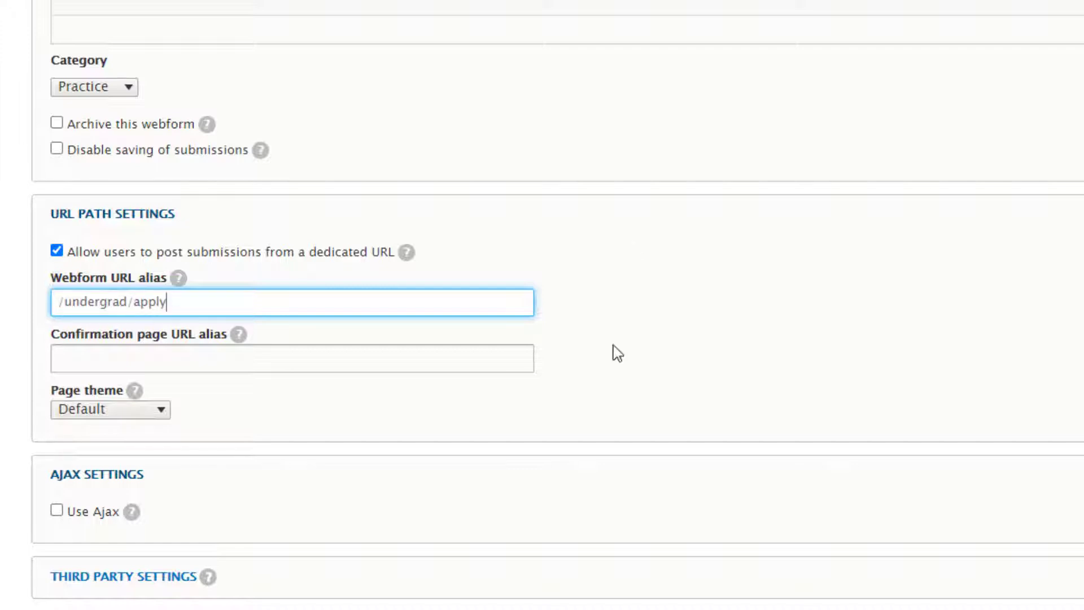
click(67, 609)
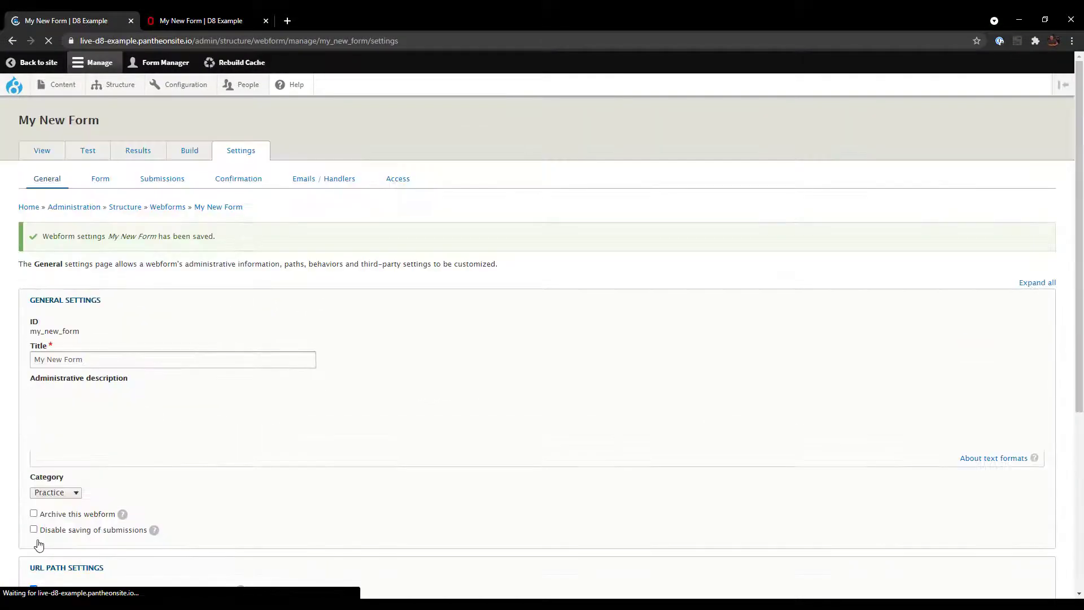
click(200, 22)
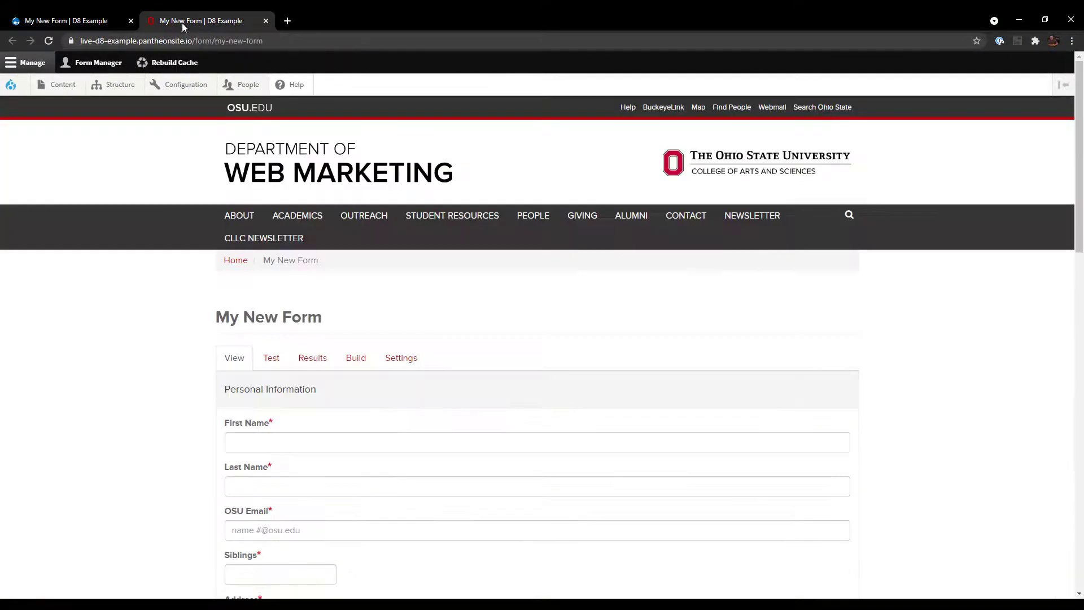
click(49, 41)
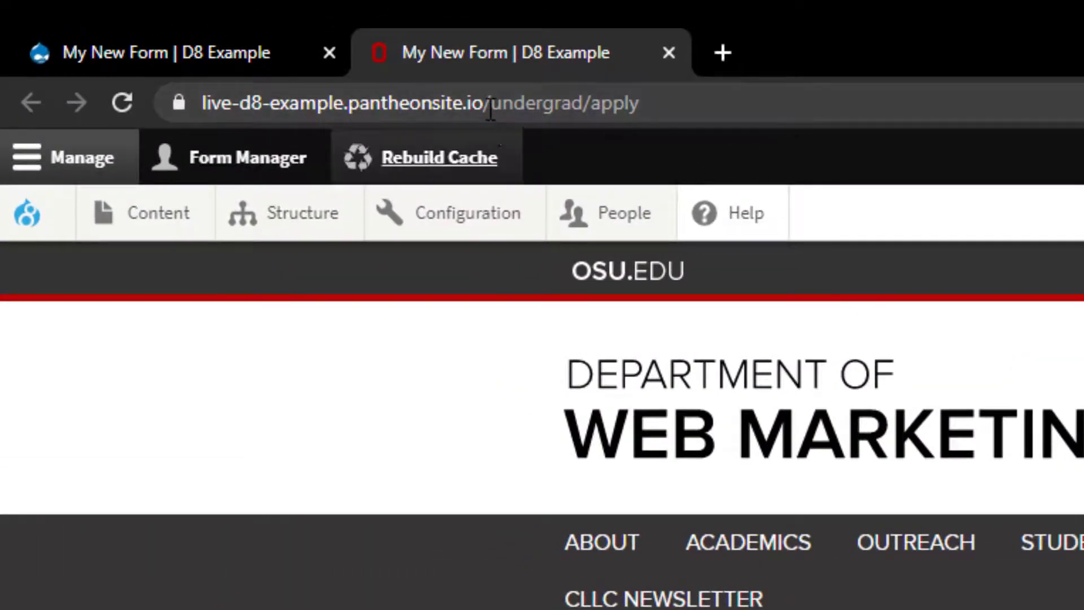
drag(484, 103, 642, 103)
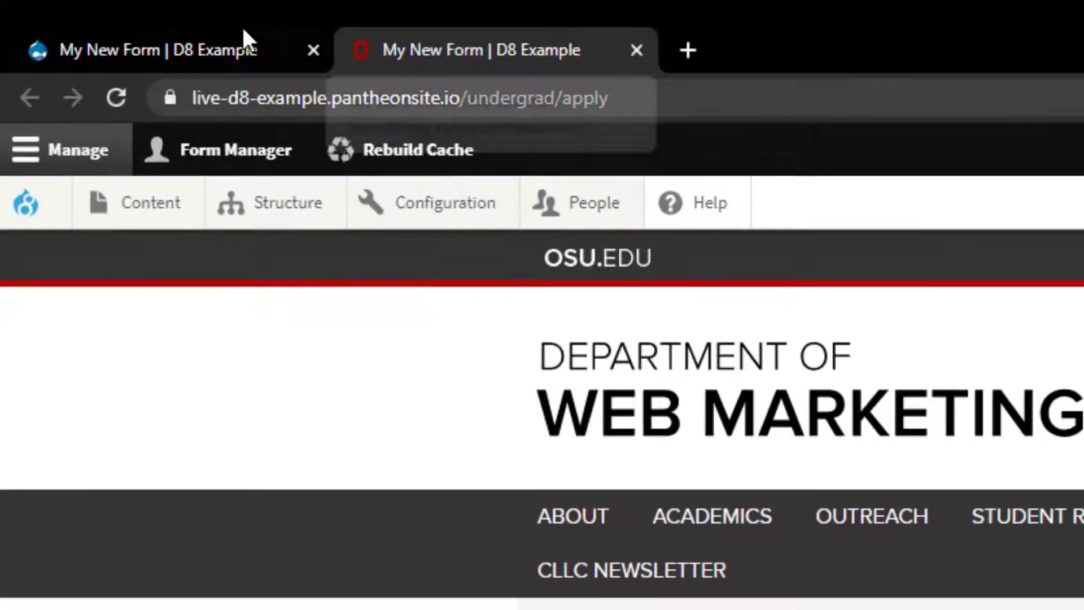
click(243, 52)
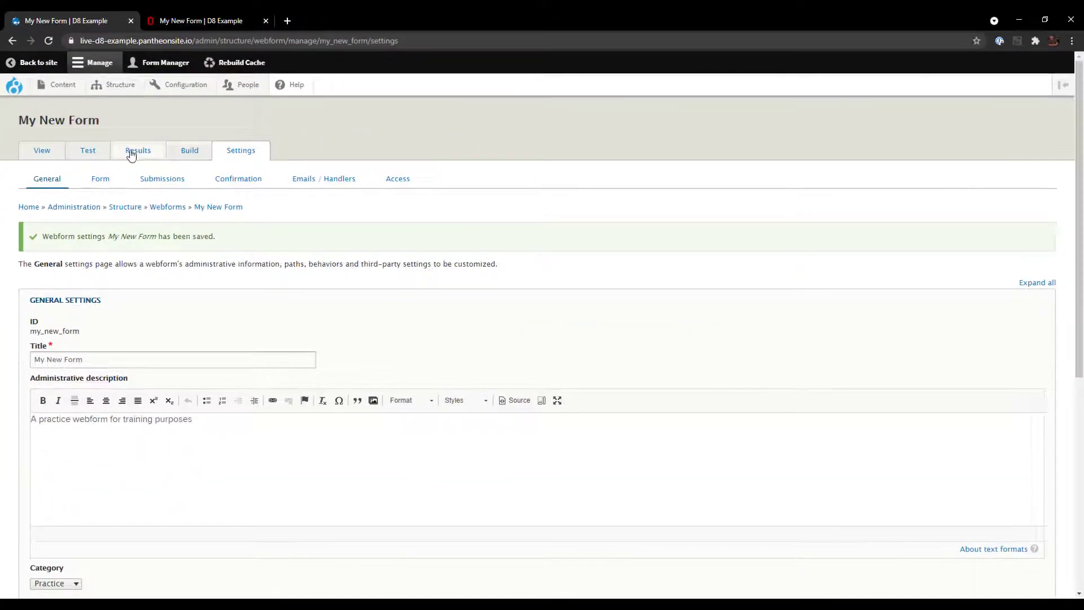
- In the Form settings, change Form status to Scheduled, then go to the Confirmation settings
click(104, 181)
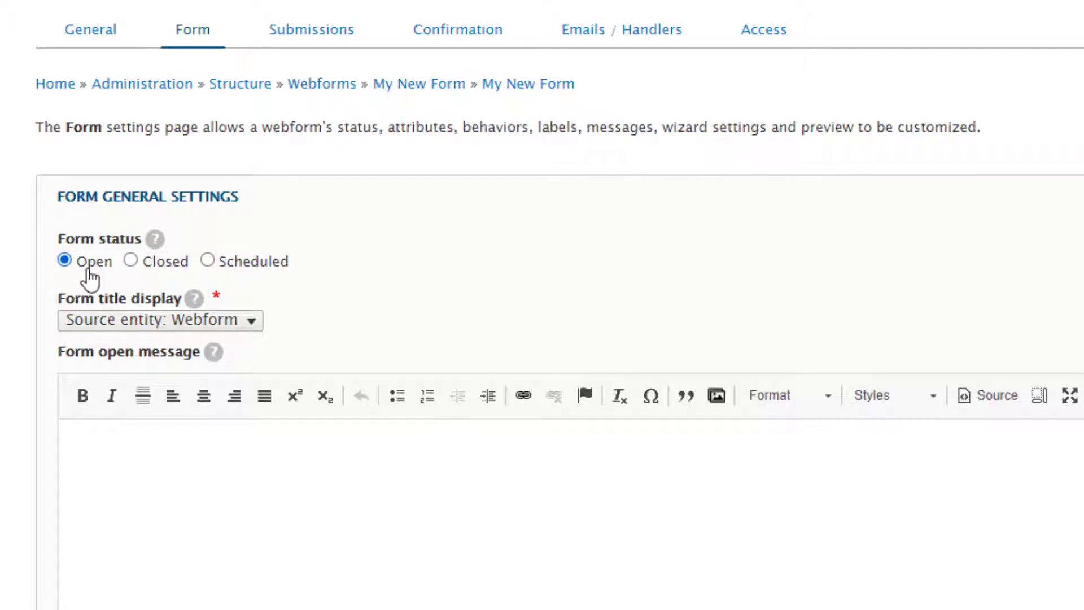
click(164, 263)
click(266, 271)
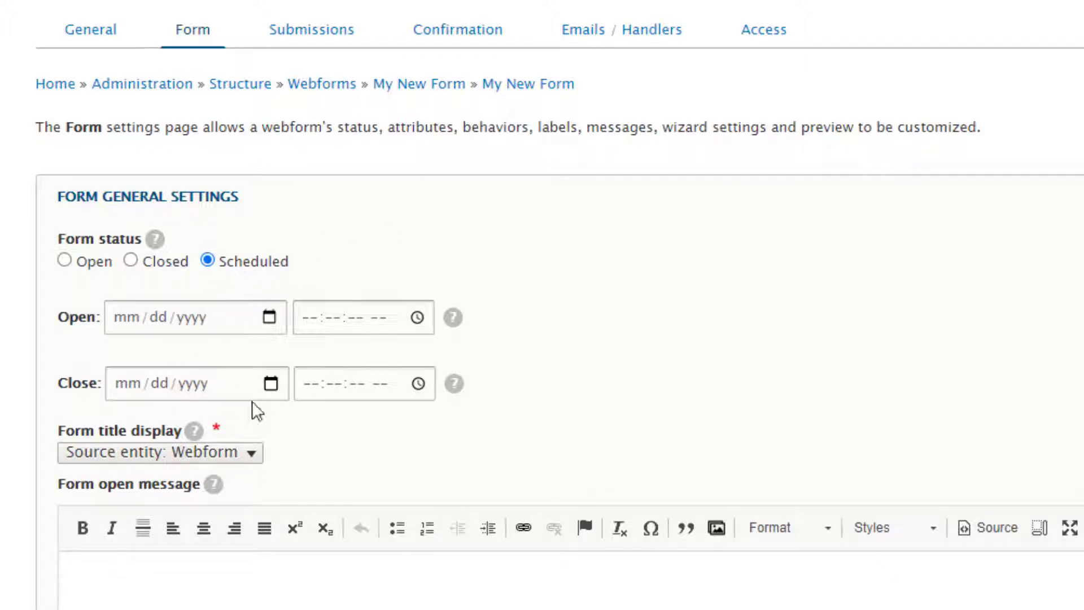
scroll(435, 389, up, 3)
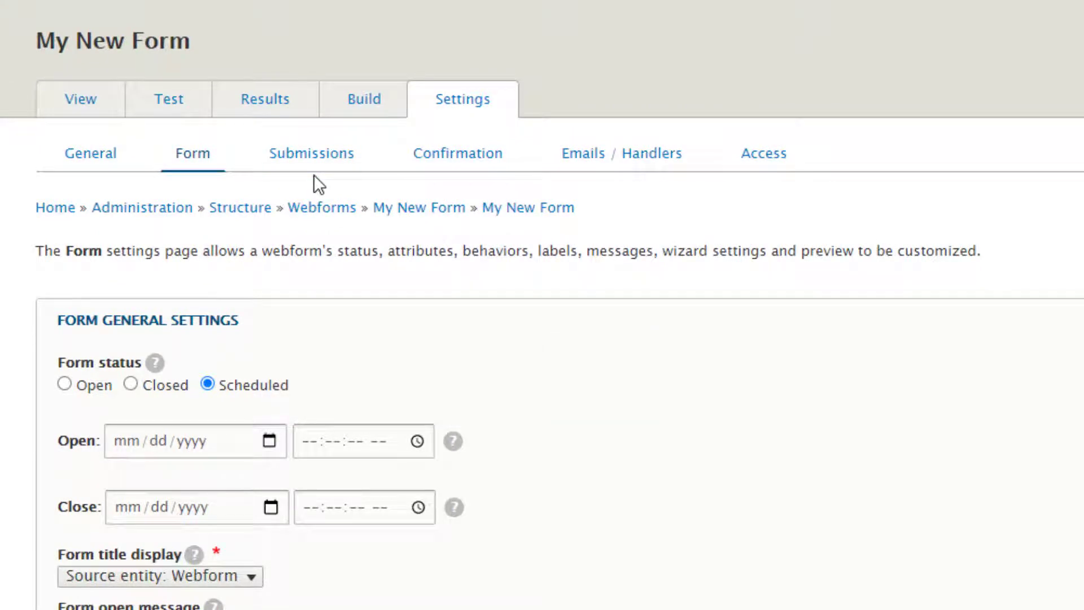
click(450, 162)
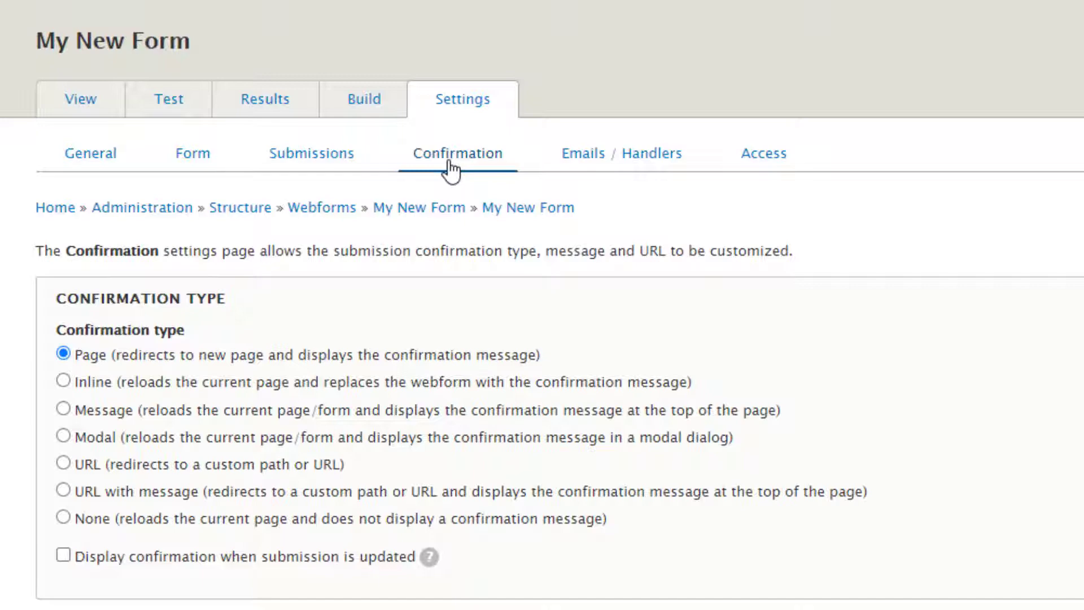
- Enter confirmation title 'Received!' and message 'Thank you! Your submission has been recorded.', then save
scroll(1035, 392, down, 10)
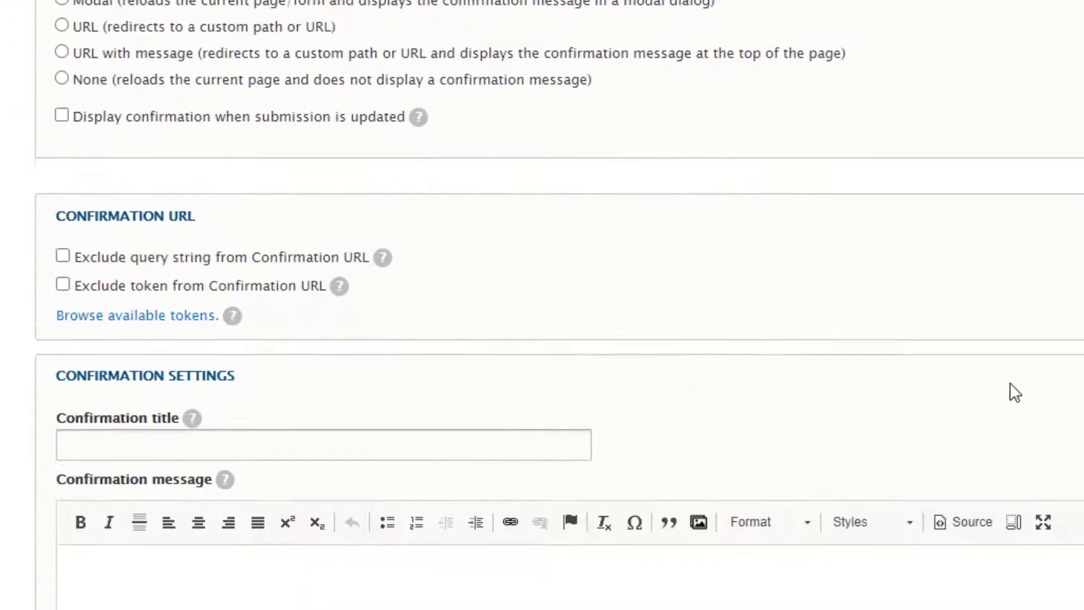
scroll(949, 360, down, 1)
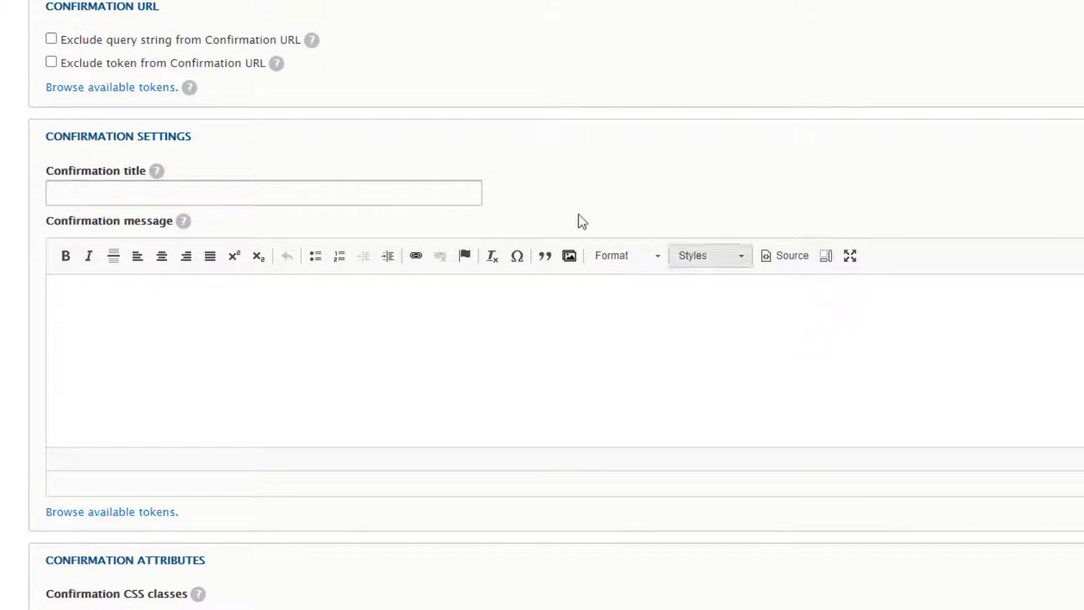
click(392, 196)
text(Received!)
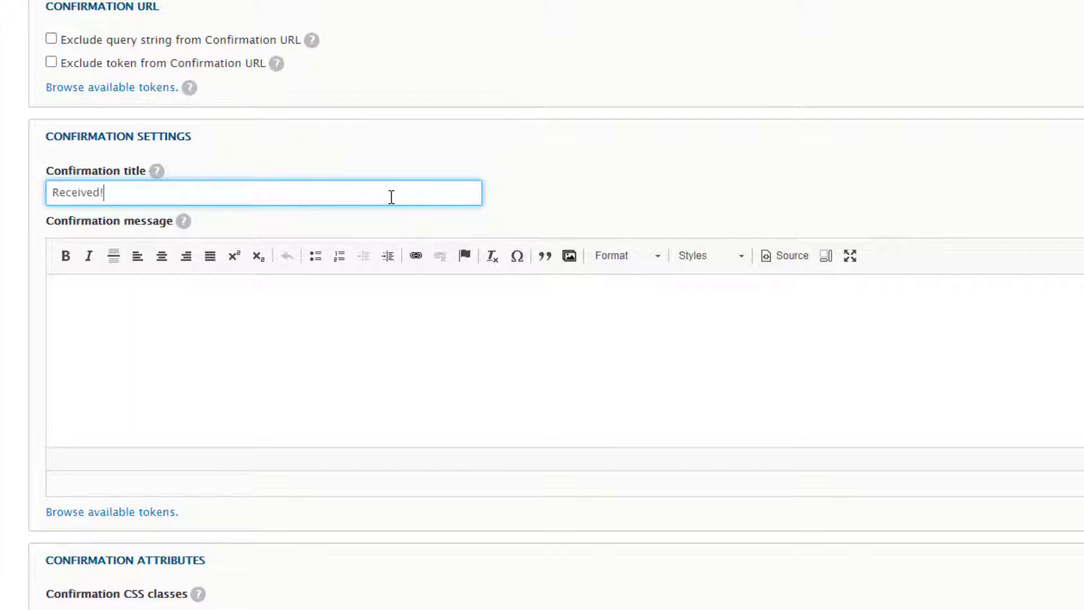
click(312, 333)
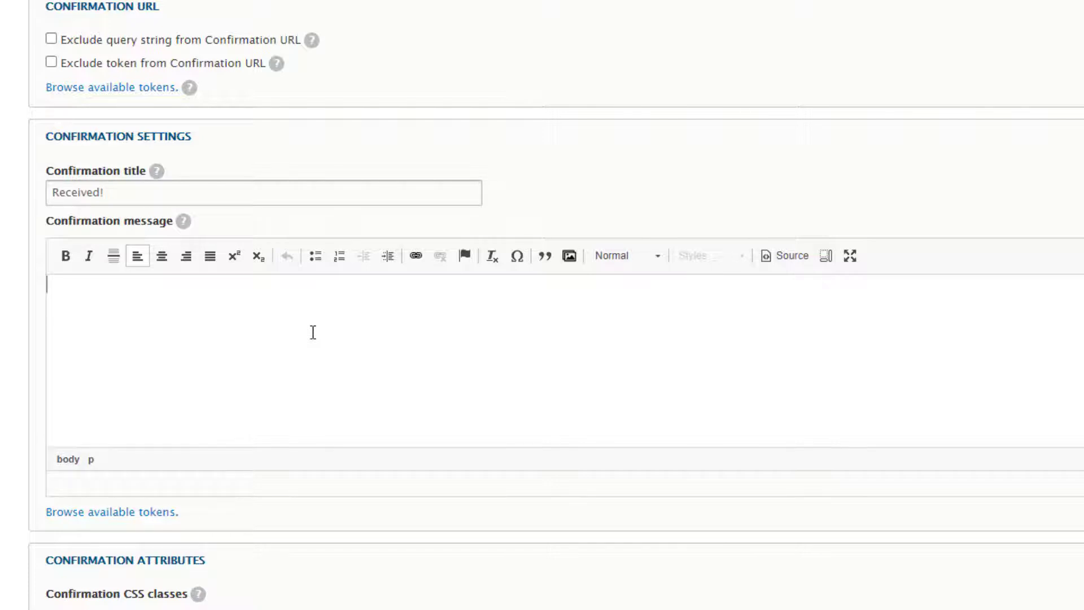
text(Thank you! )
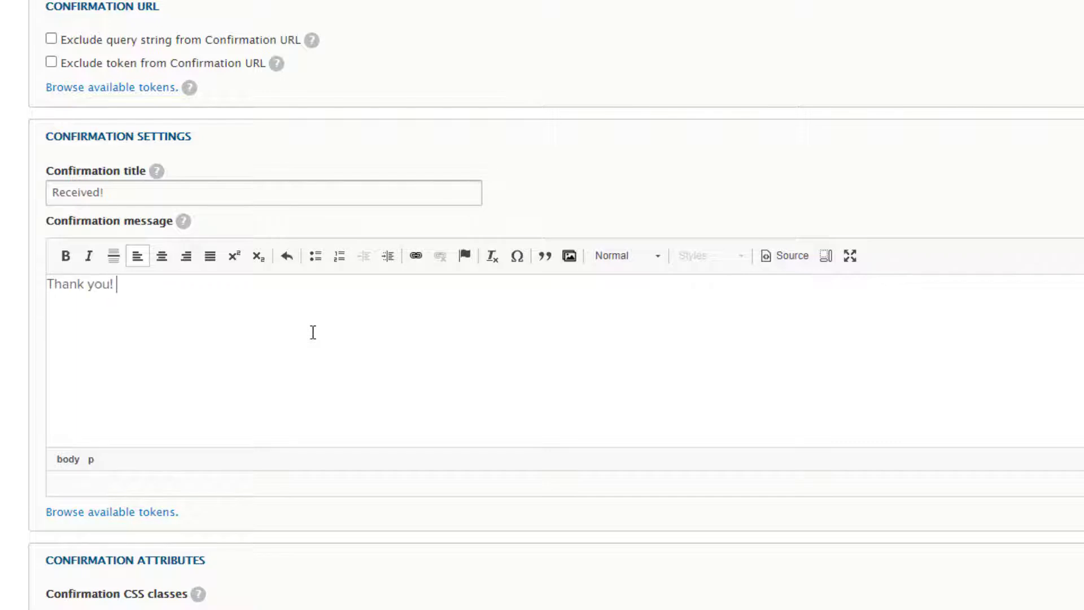
text(Your submission has been re)
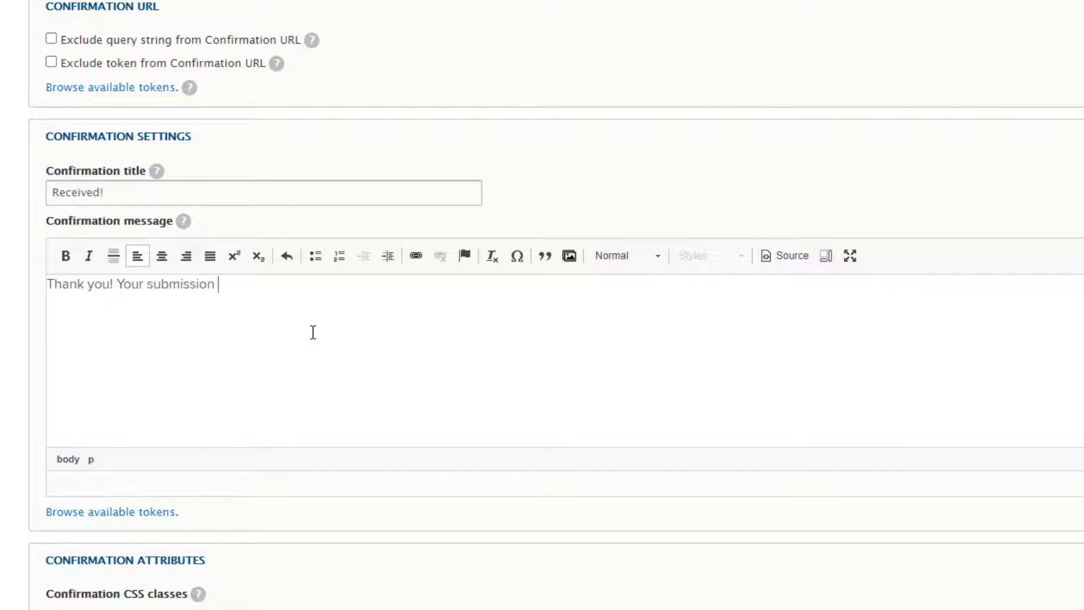
text(corded.)
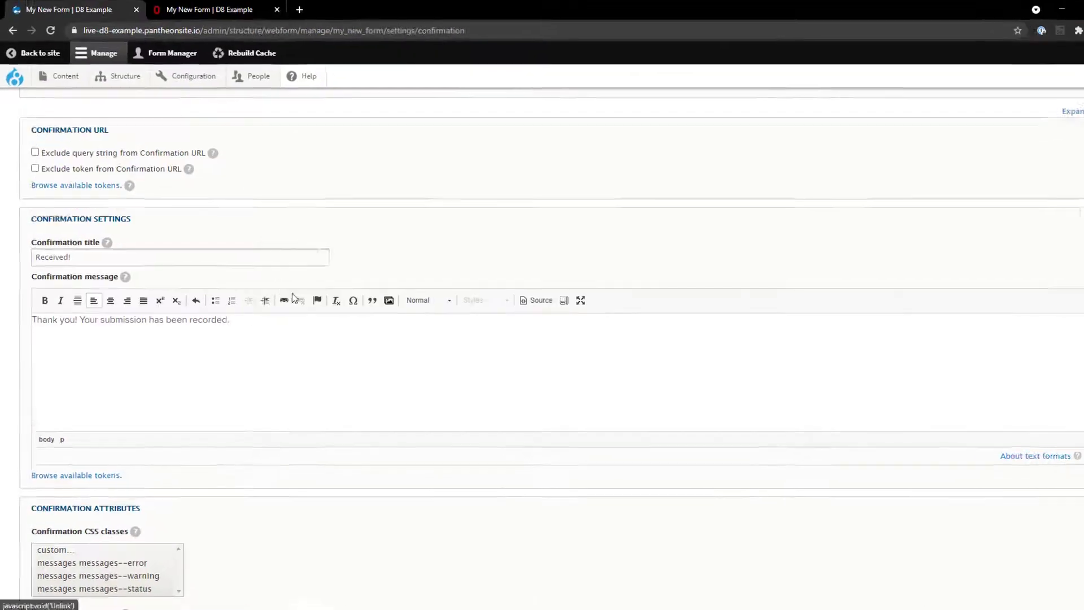
scroll(244, 346, down, 5)
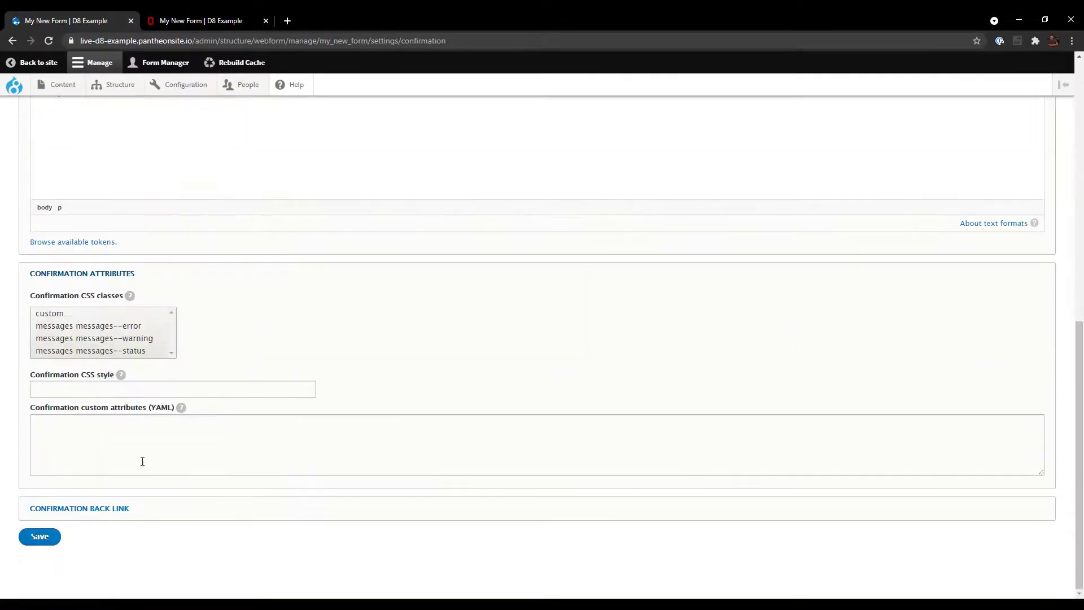
click(45, 544)
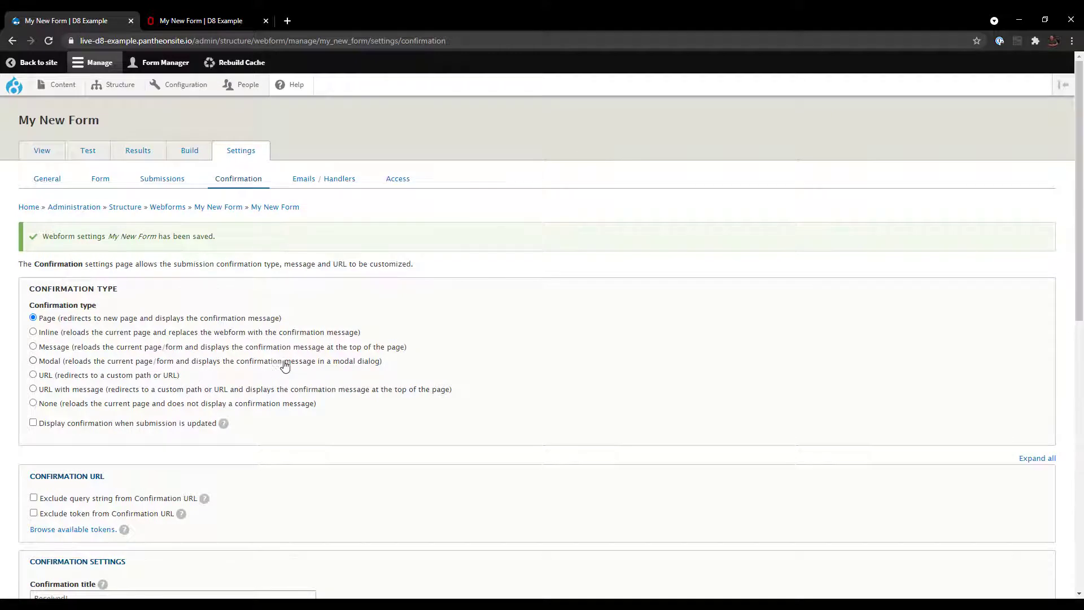
- Start a new email handler titled 'Email to Site Admins', keeping [site:mail] as the To email
click(330, 185)
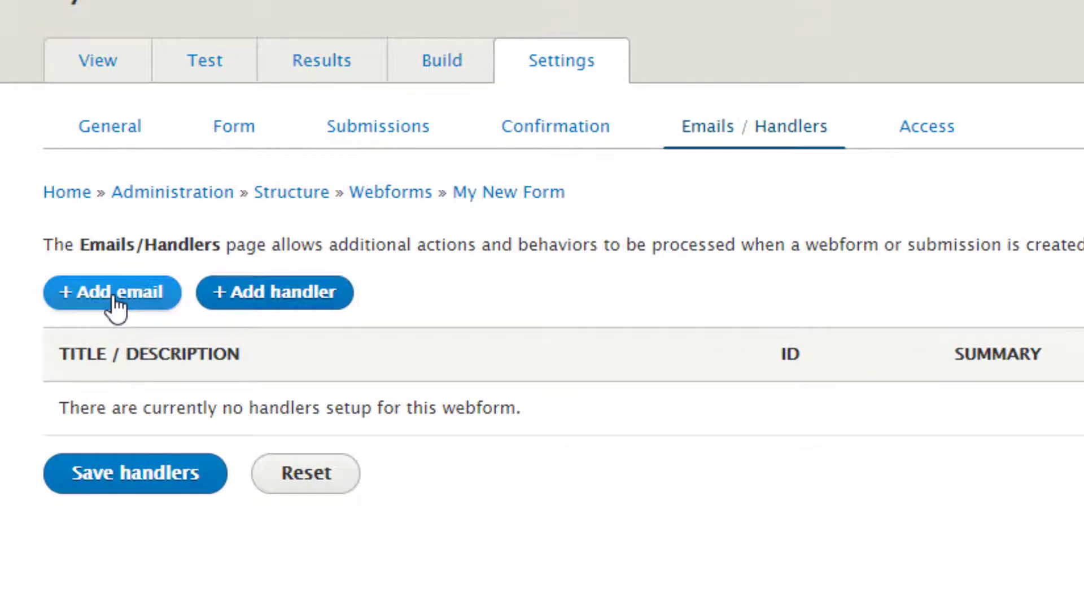
click(116, 299)
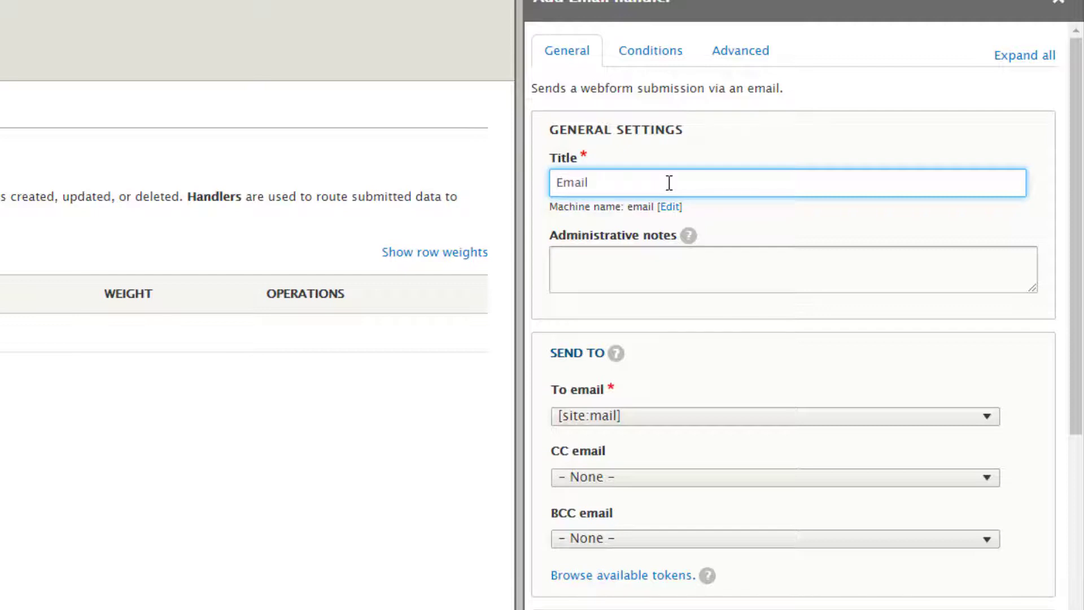
text(Email t)
text(o Site a)
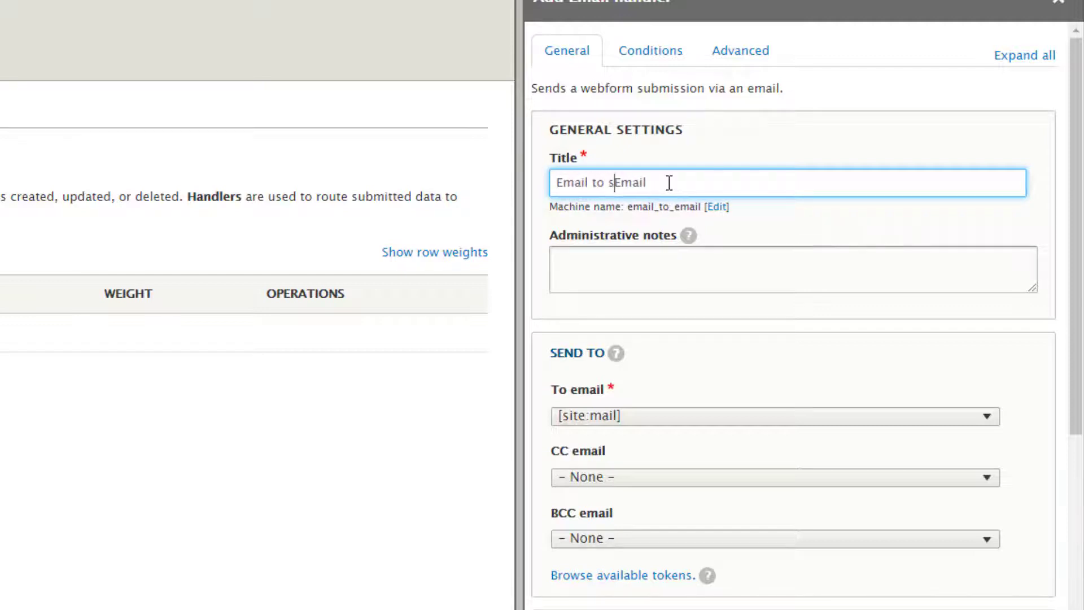
text(dmins)
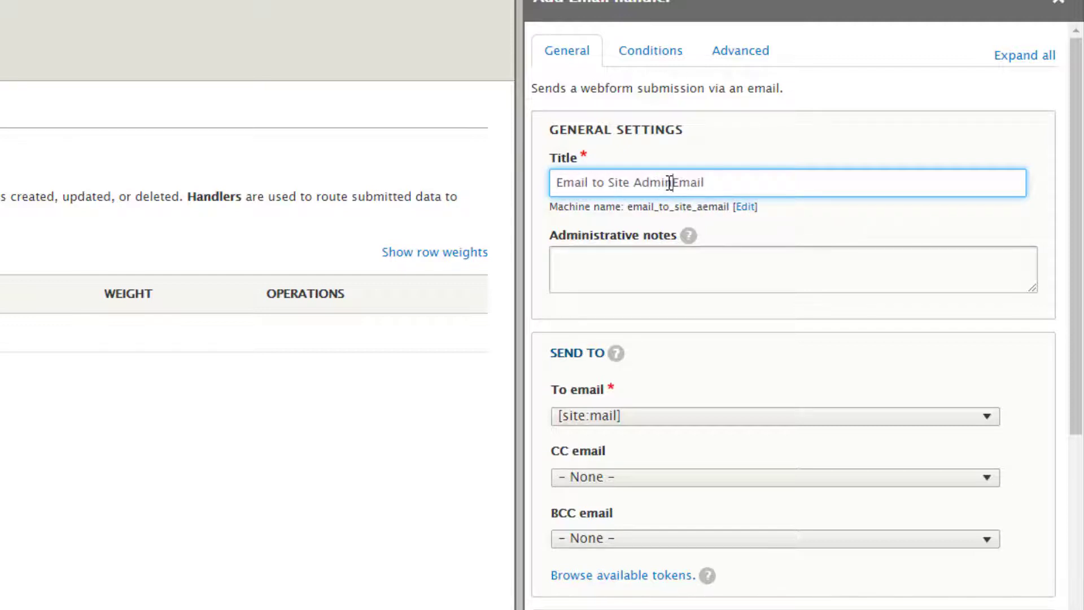
key(Delete)
key(Delete)
key(Delete)
key(Delete)
key(Delete)
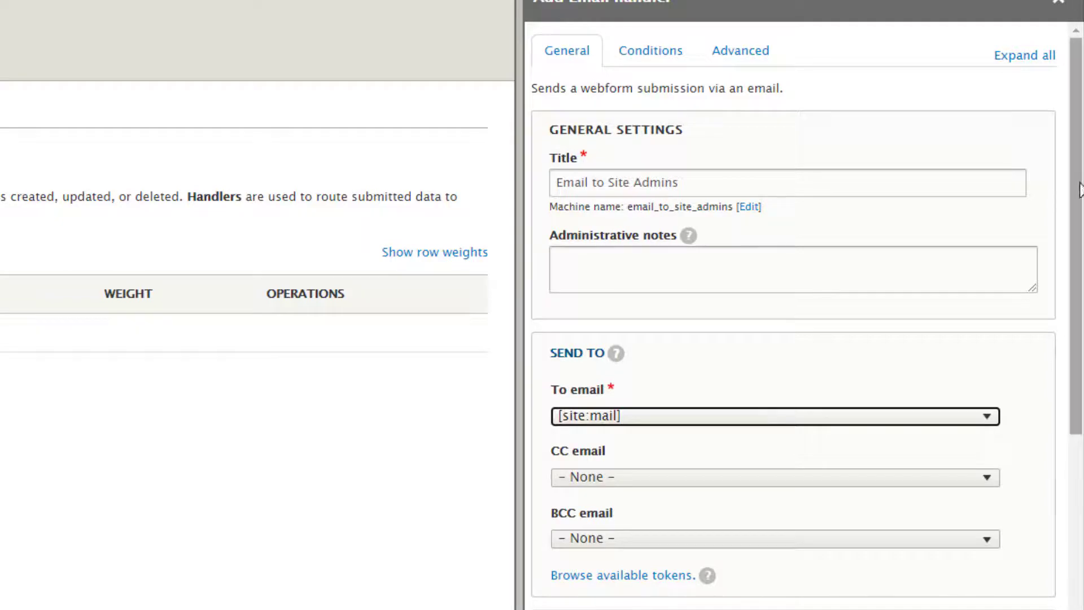
drag(1079, 182, 1078, 255)
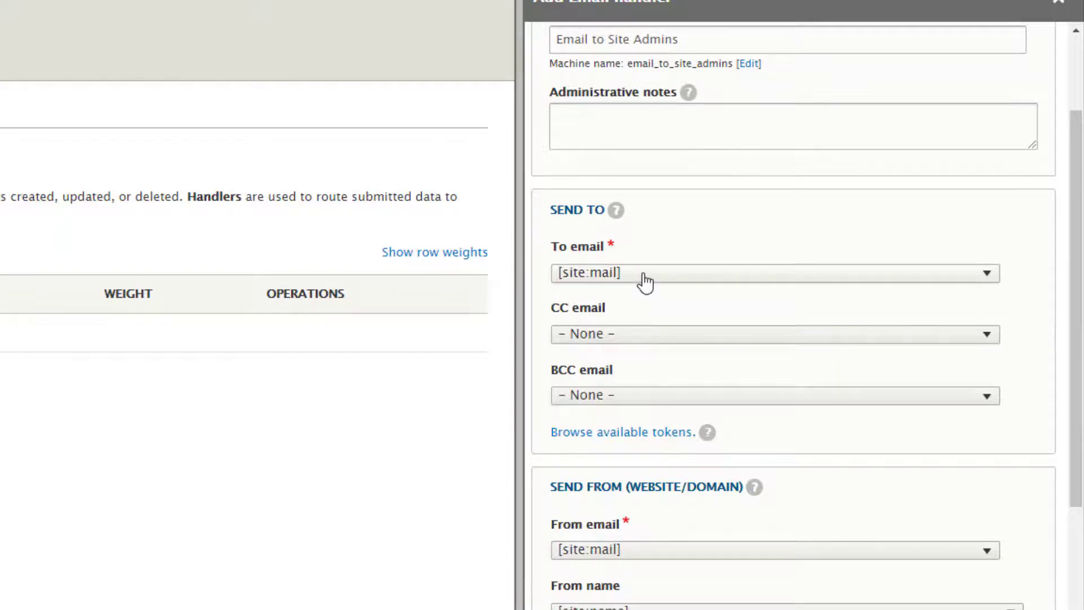
- Try OSU Email (osu_email) as the To recipient, then switch to a custom To email address
click(646, 276)
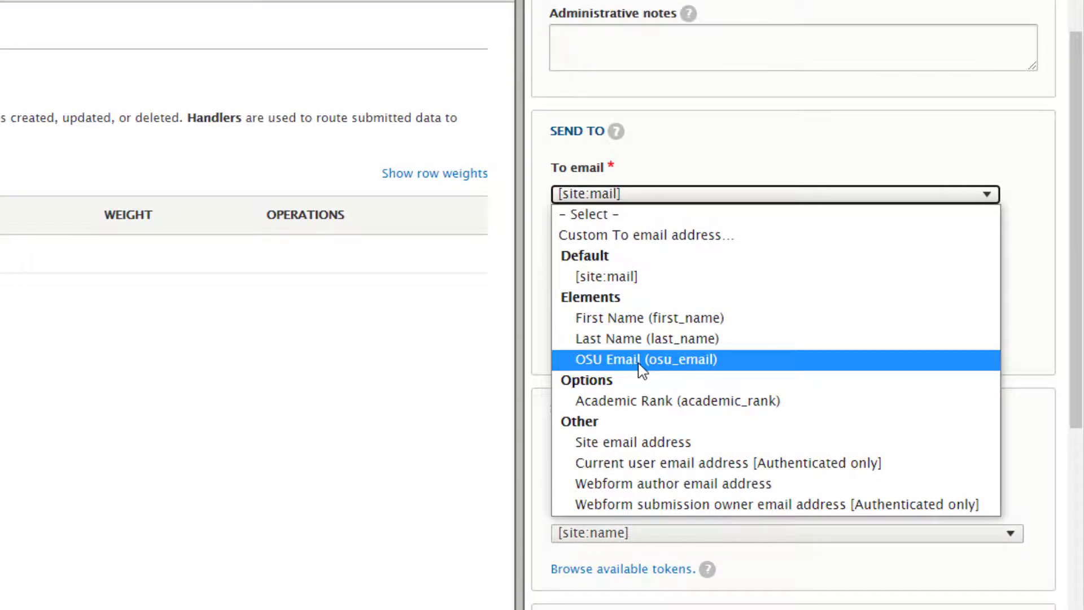
click(640, 362)
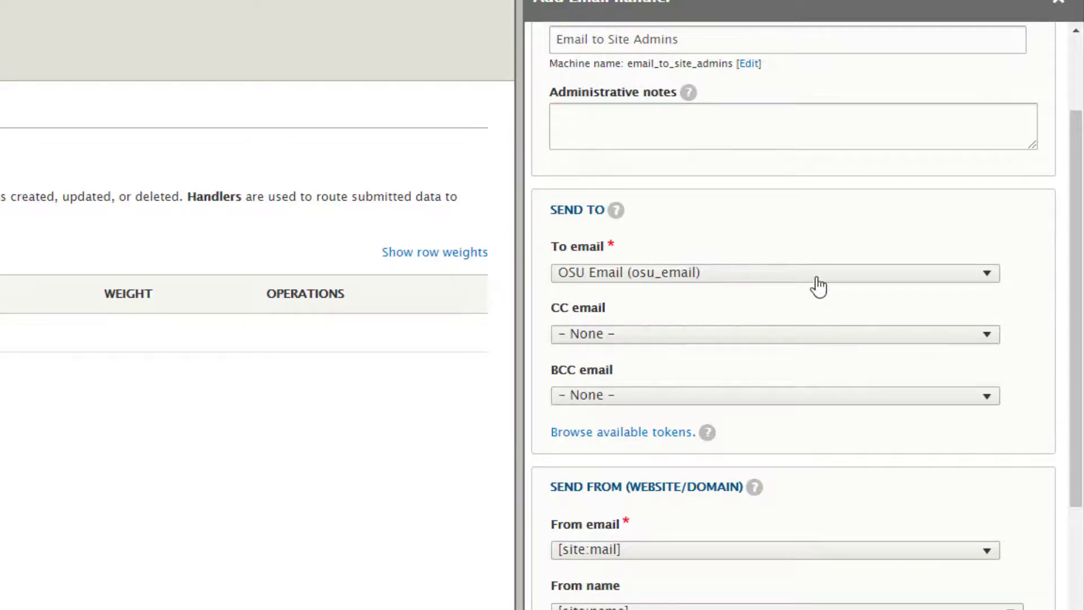
click(689, 275)
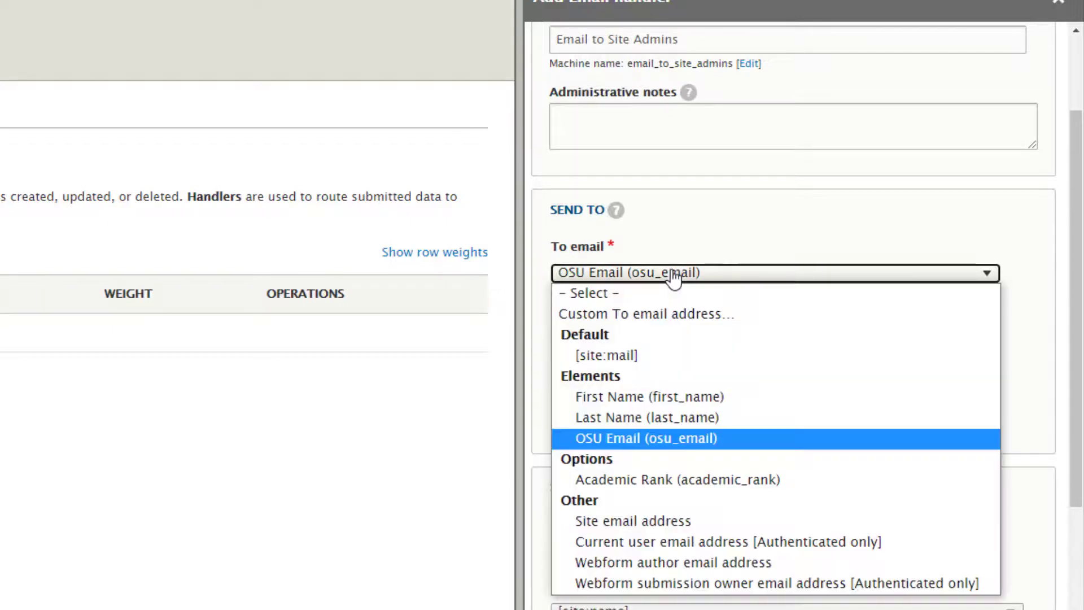
click(658, 327)
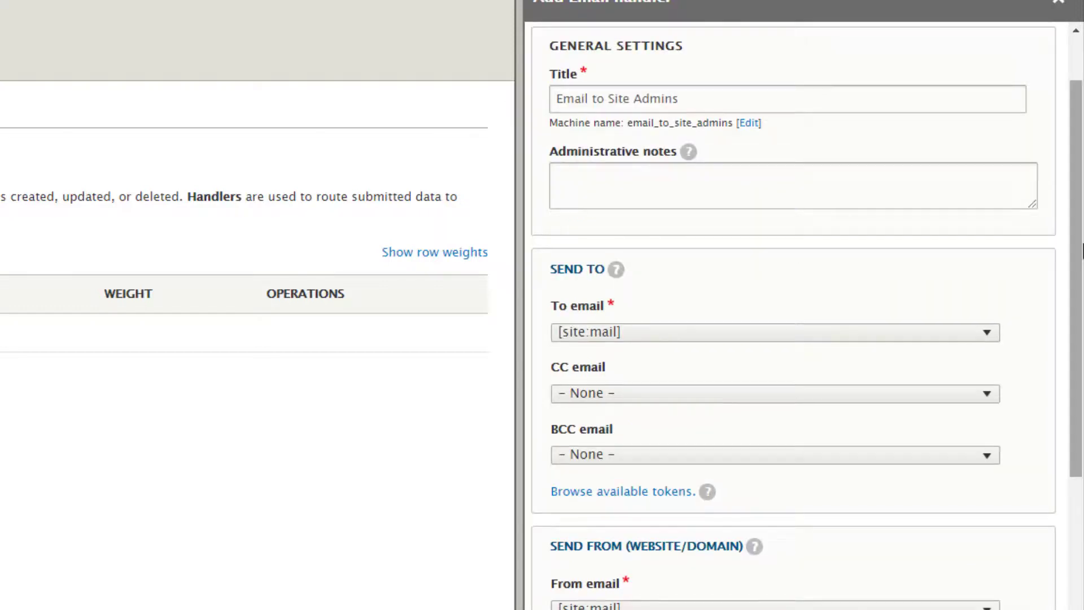
scroll(1083, 248, down, 5)
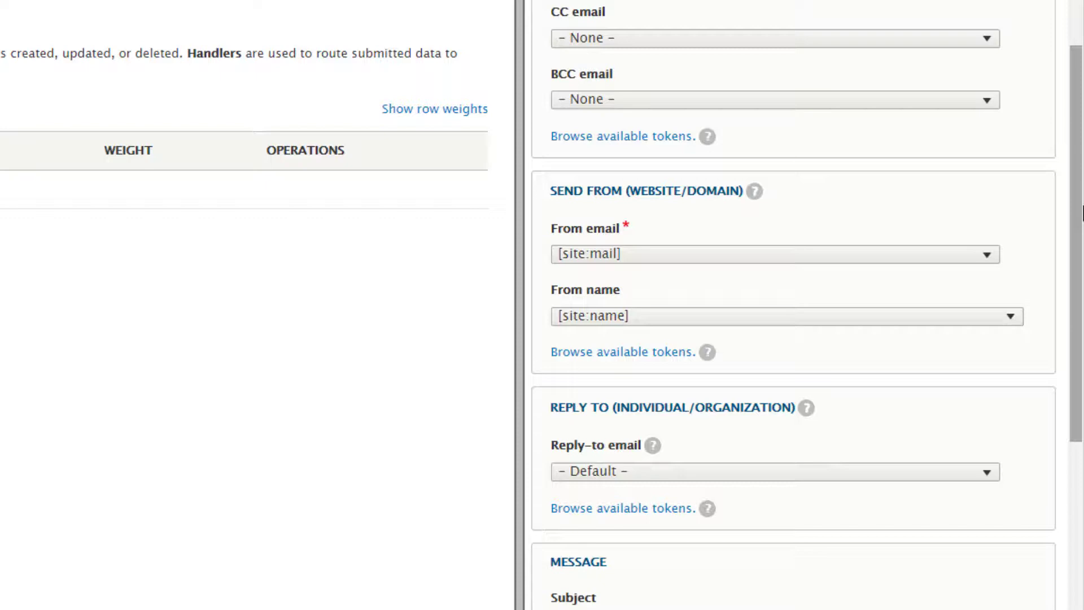
scroll(1081, 214, down, 2)
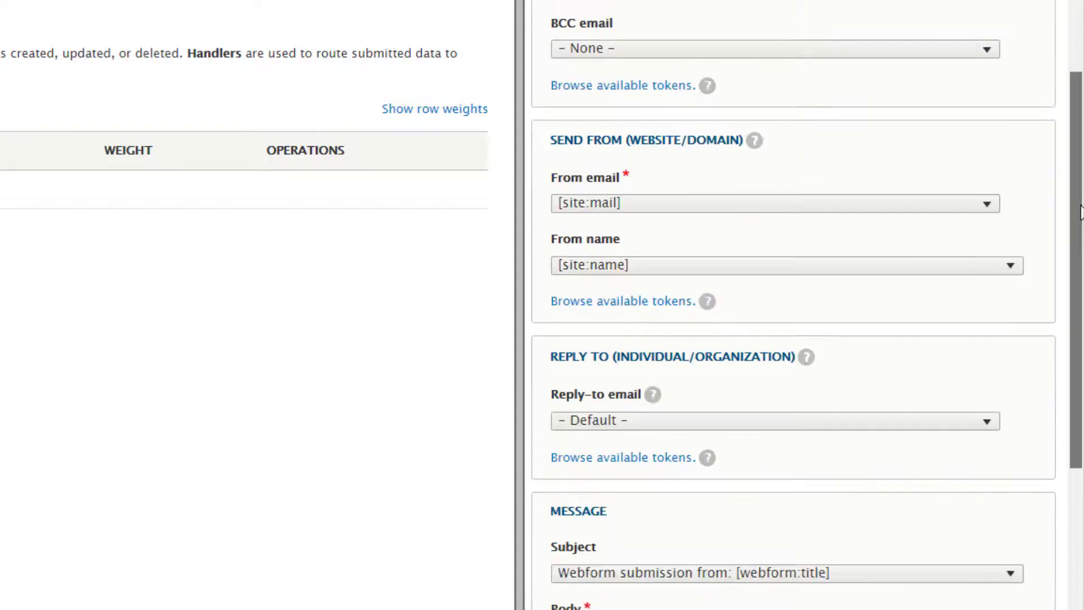
drag(1081, 218, 1075, 391)
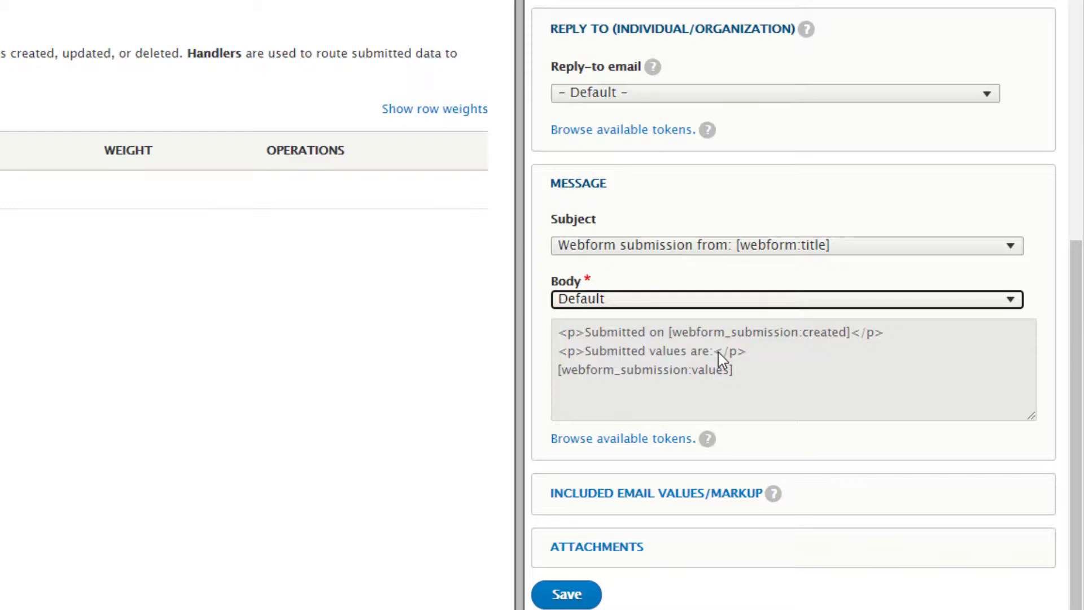
- Set the handler's Body to Custom body and save the Email to Site Admins handler
click(680, 303)
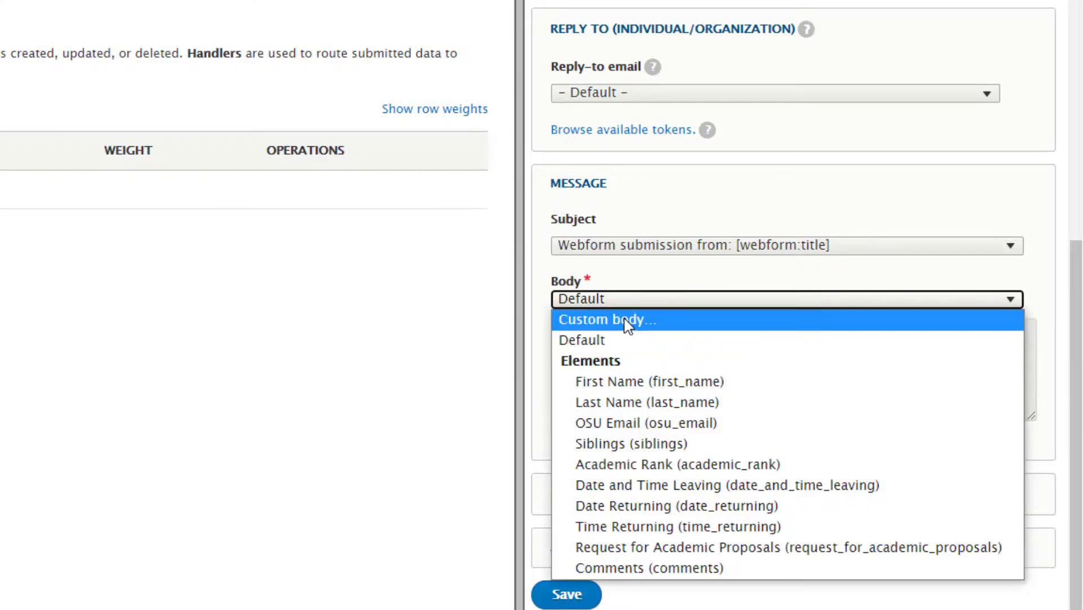
click(628, 321)
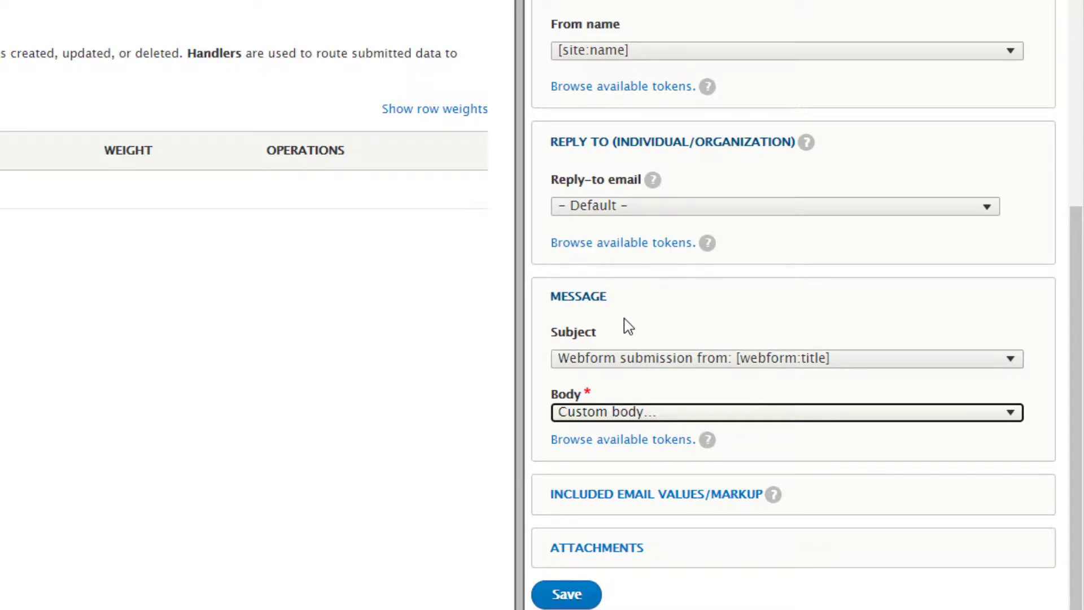
click(685, 418)
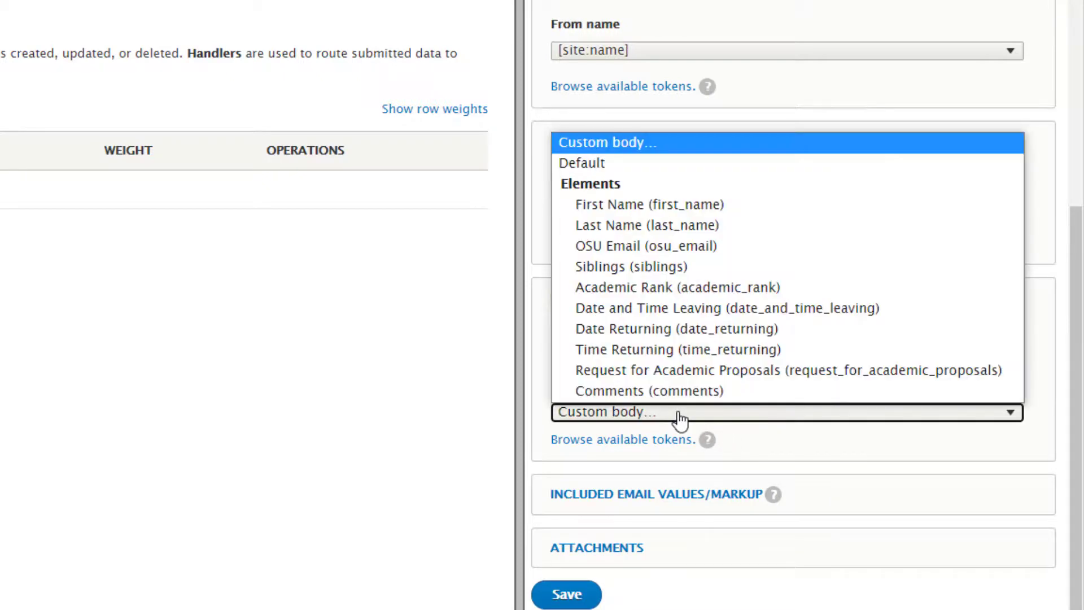
click(616, 163)
click(654, 300)
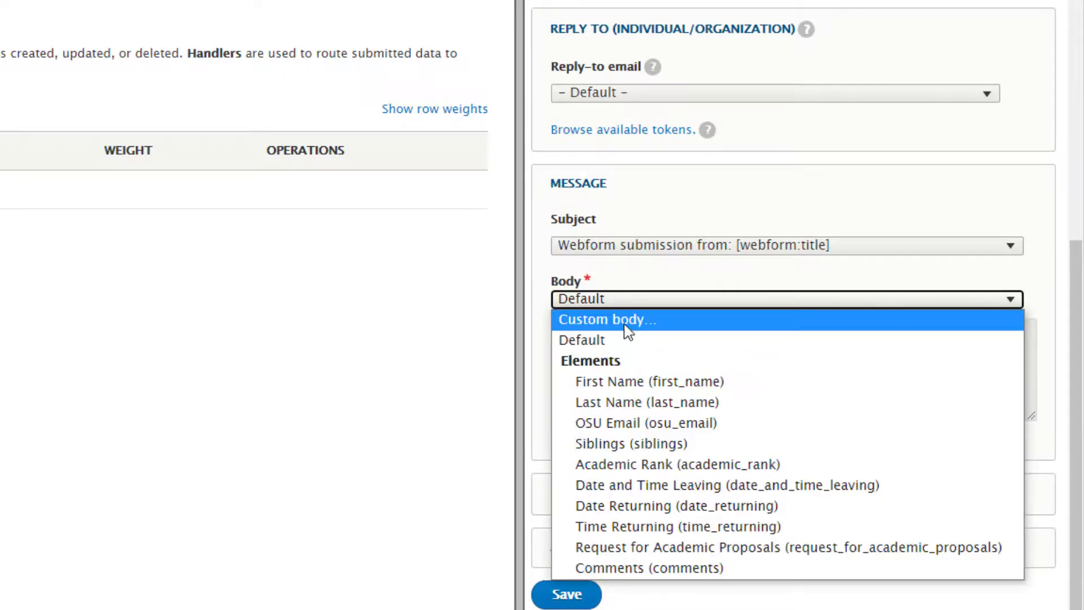
click(621, 332)
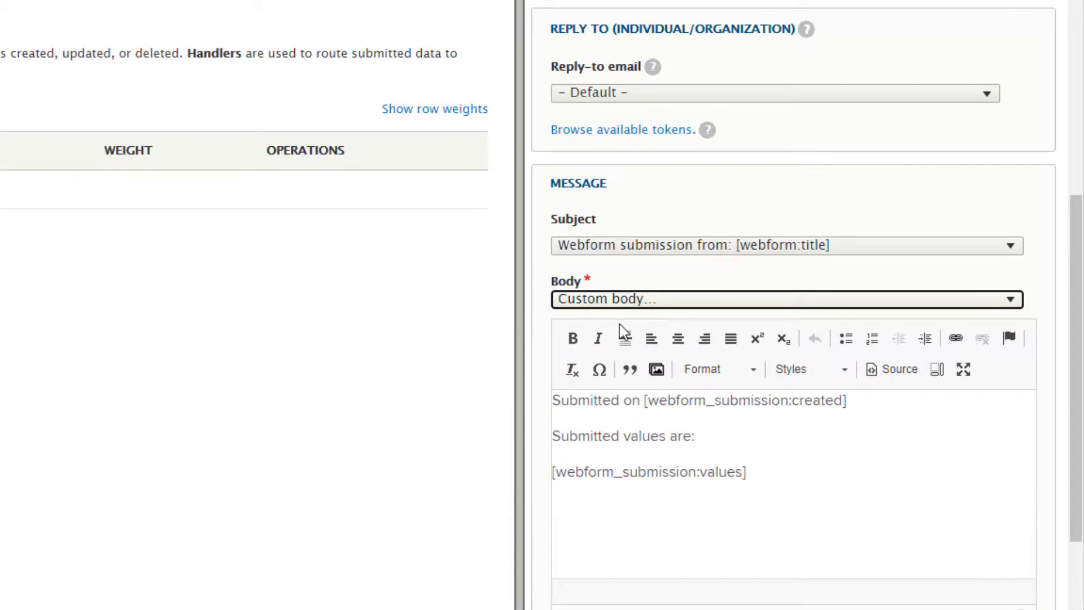
scroll(624, 327, down, 4)
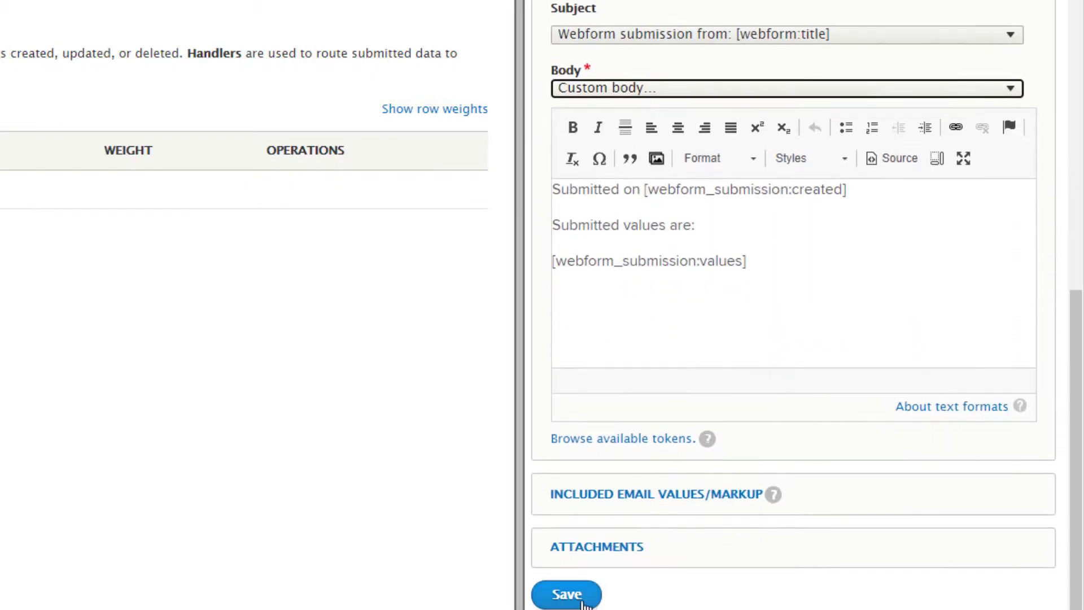
click(585, 601)
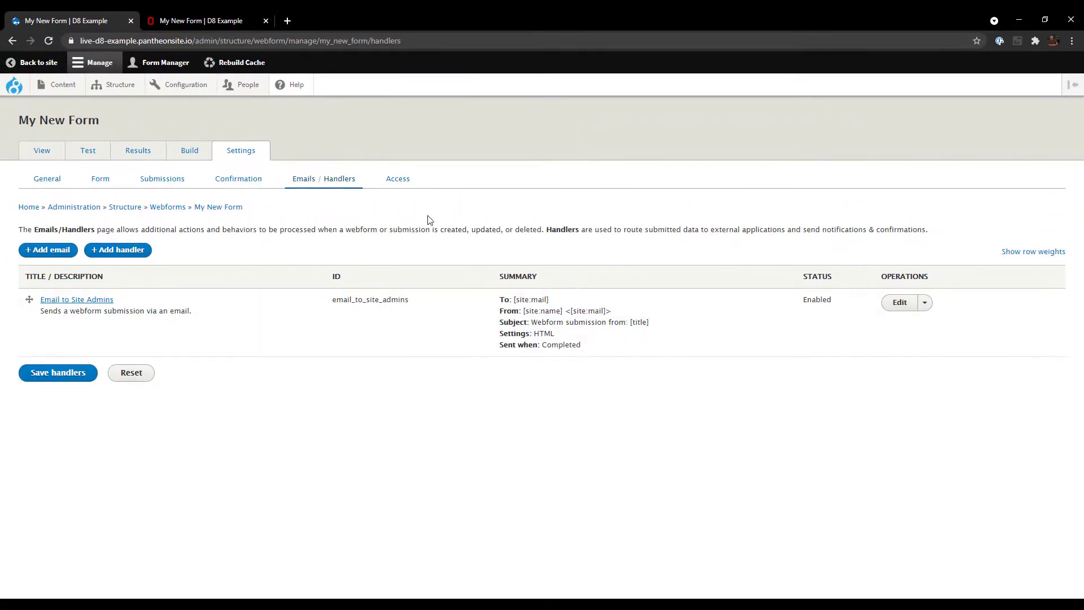
- Open the form's Access settings and scroll down to the submission permission sections
click(400, 184)
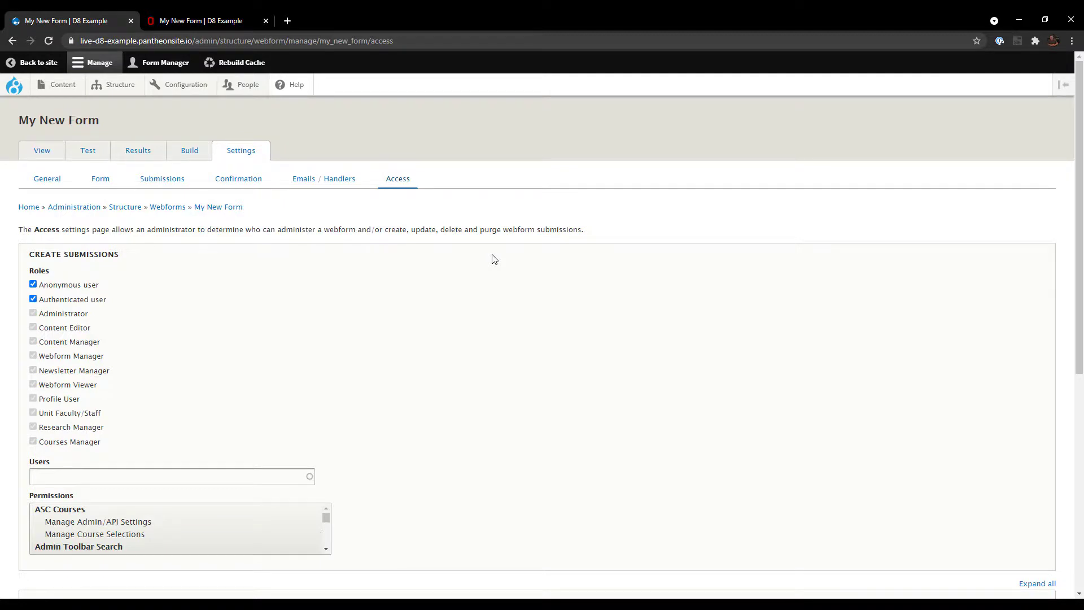
drag(1080, 181, 1082, 395)
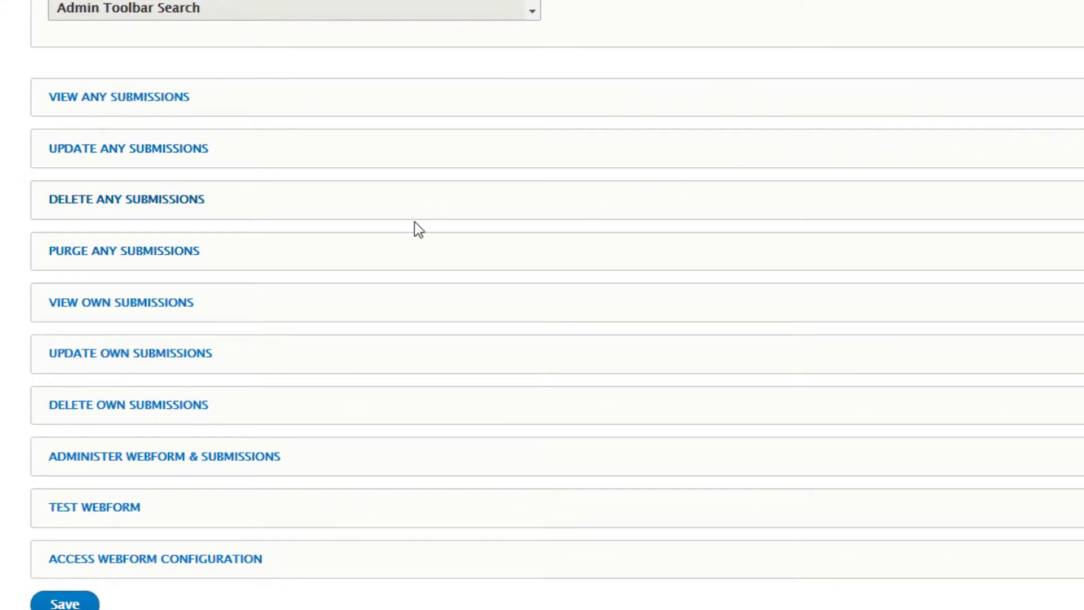
- Add two user accounts under View any submissions via the Users autocomplete and save the access settings
click(144, 101)
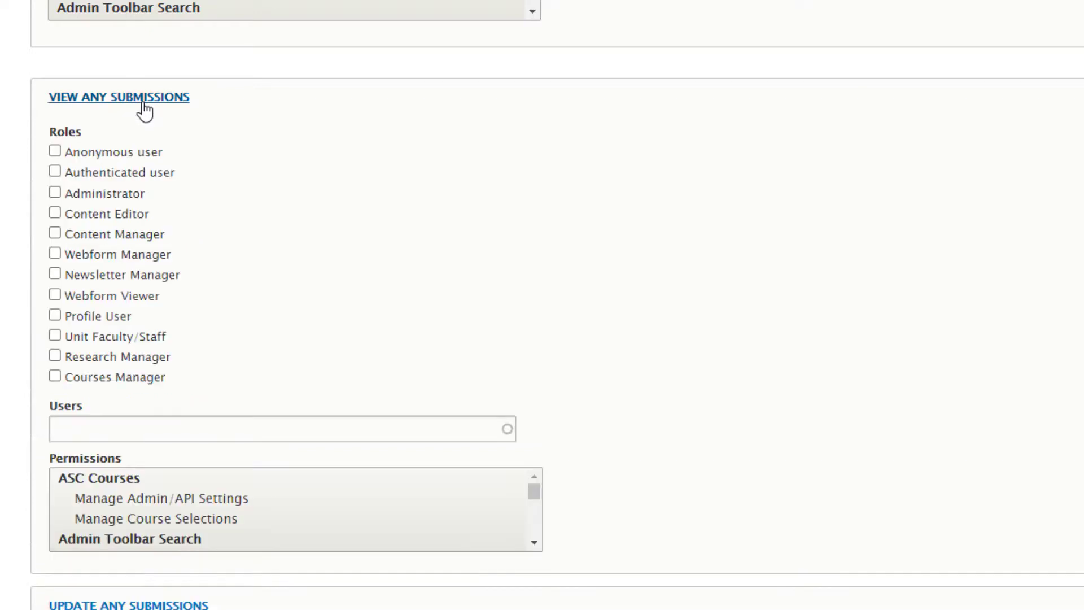
click(115, 429)
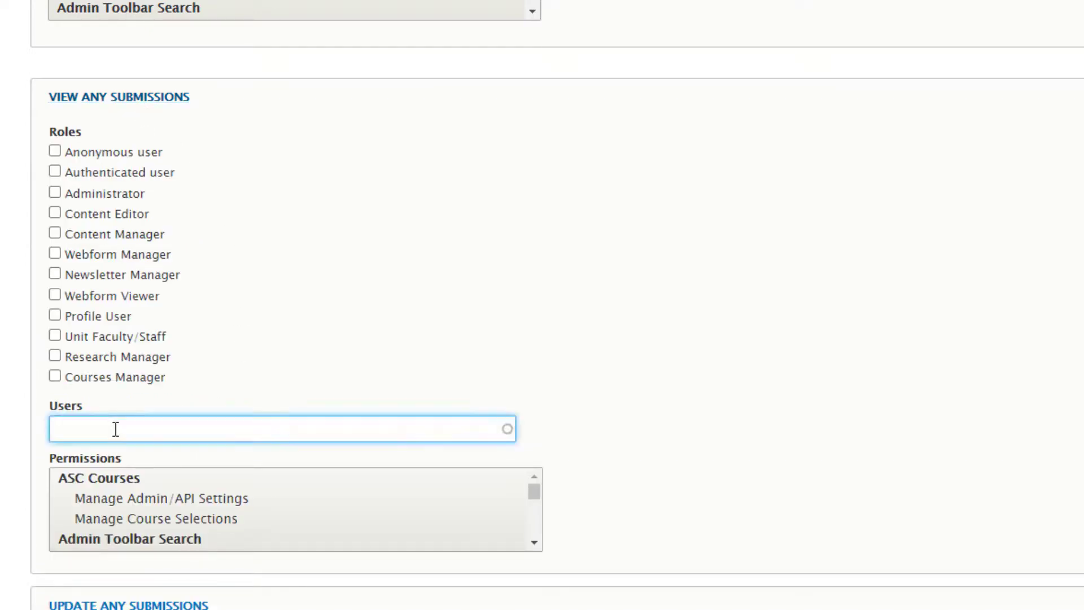
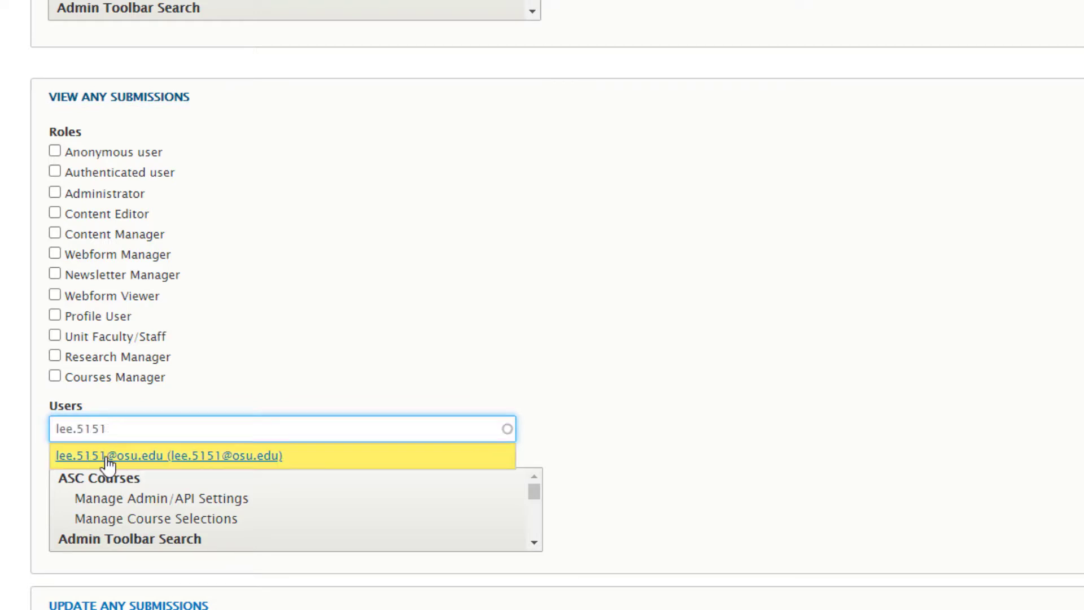
click(109, 456)
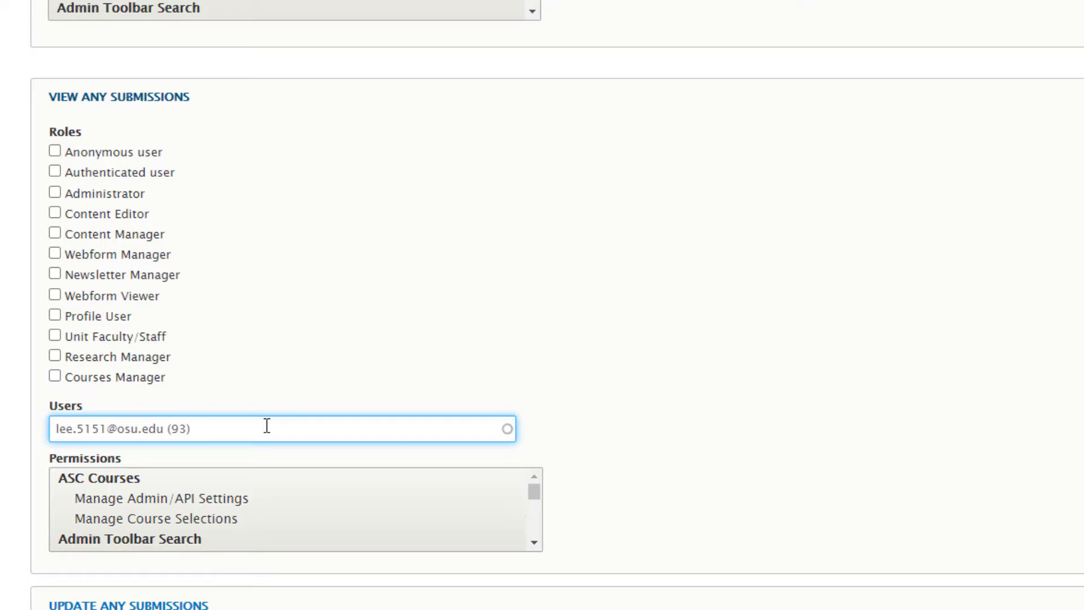
text(, wallace)
click(225, 456)
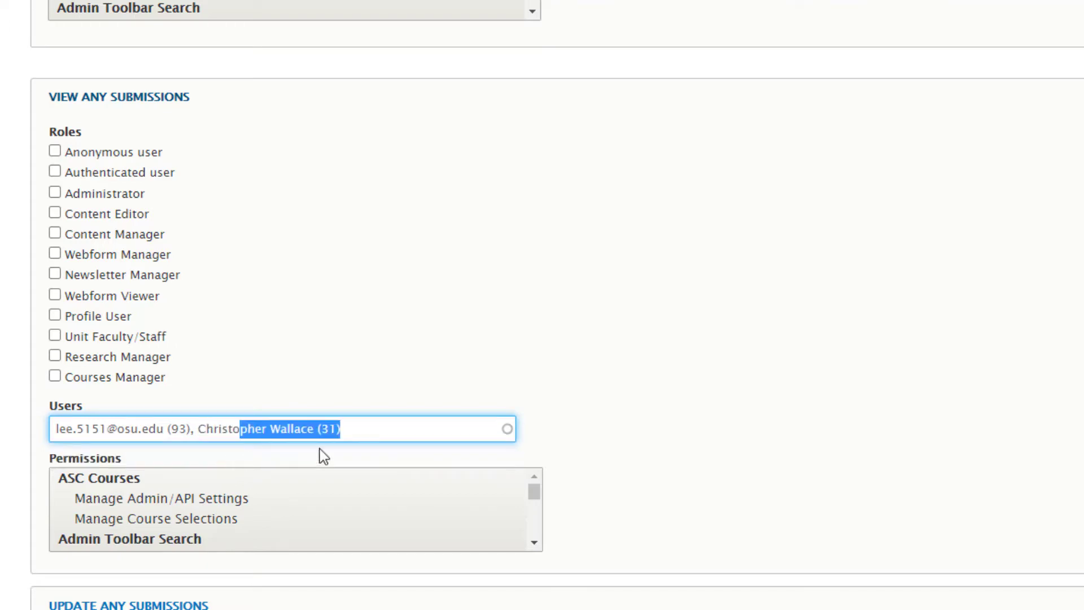
click(575, 412)
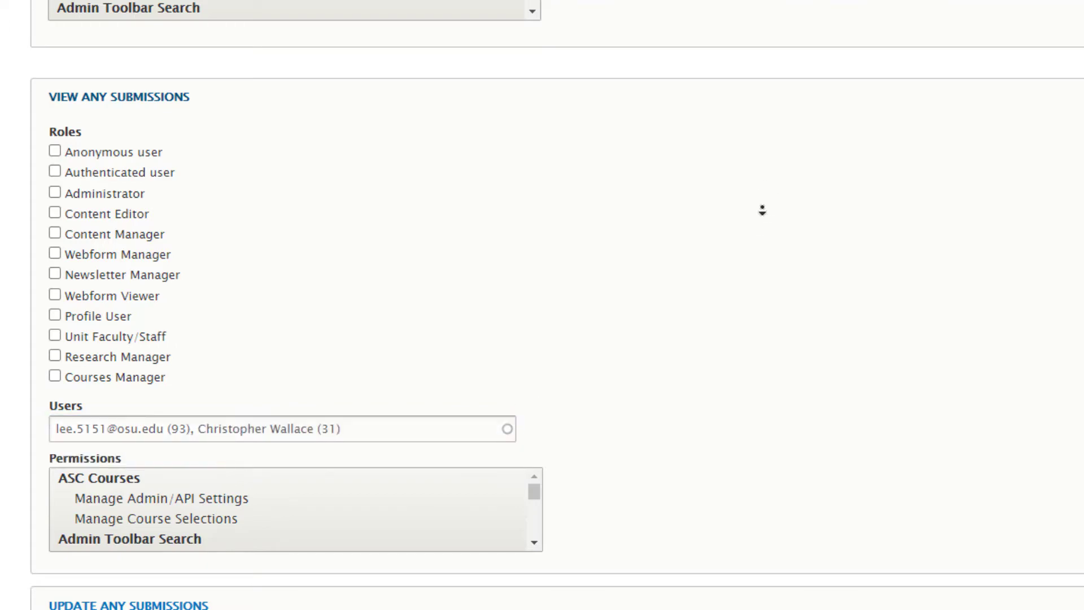
scroll(762, 210, down, 8)
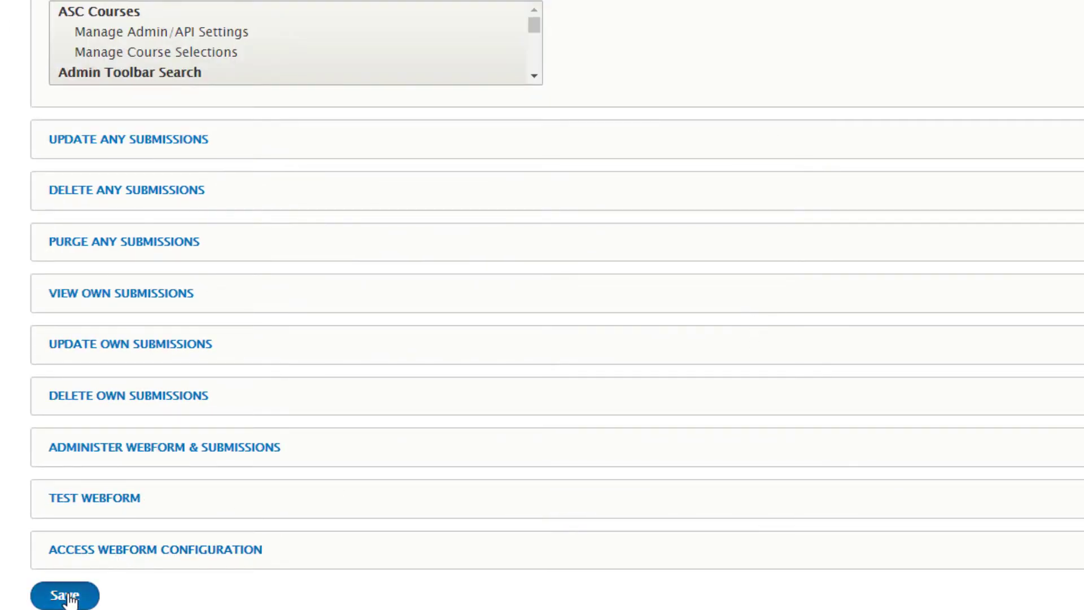
click(65, 596)
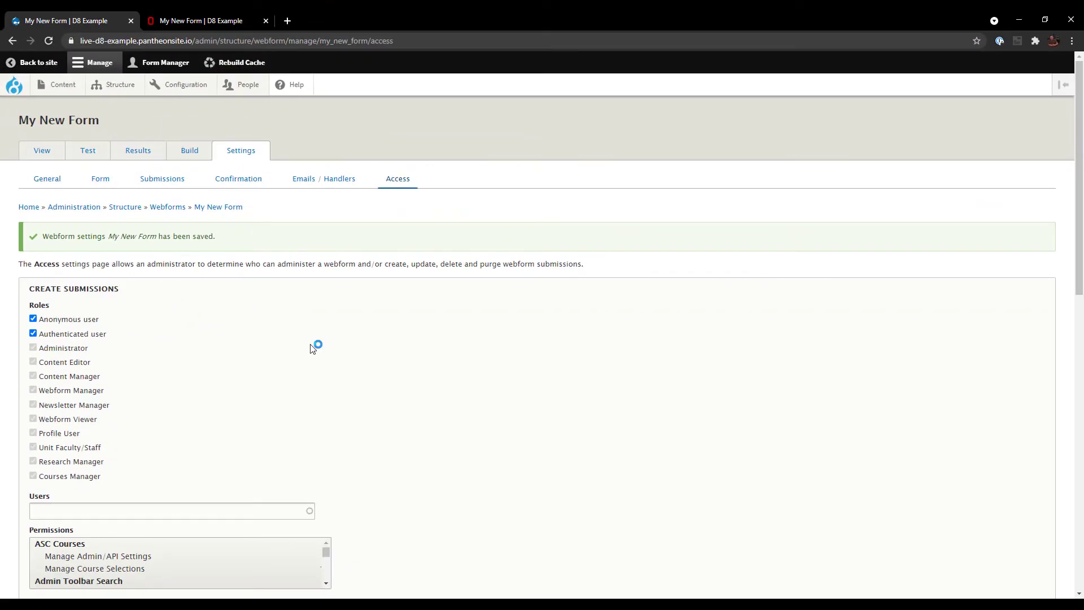